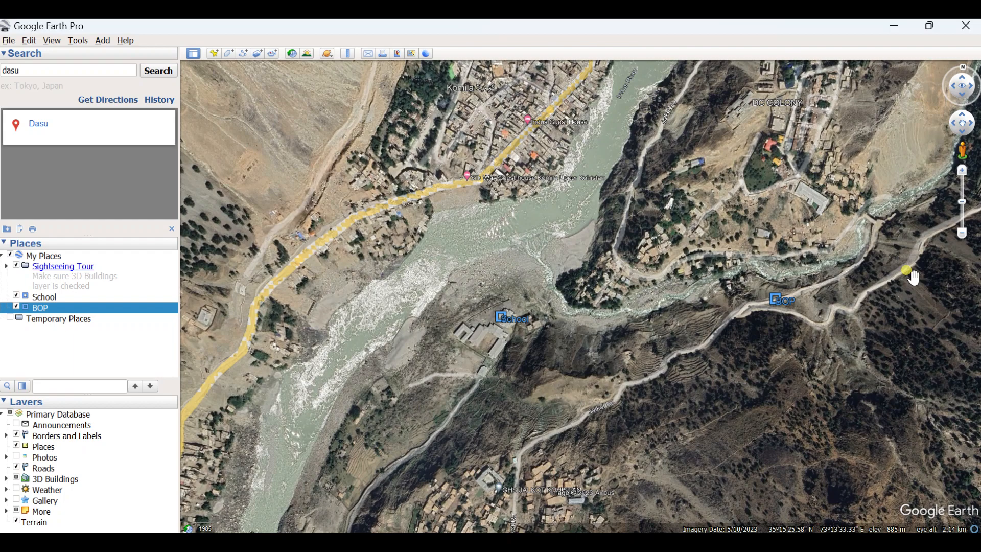
Step: Draw a new path from the BOP placemark along the river's south bank to the School placemark, with three intermediate points
click(243, 54)
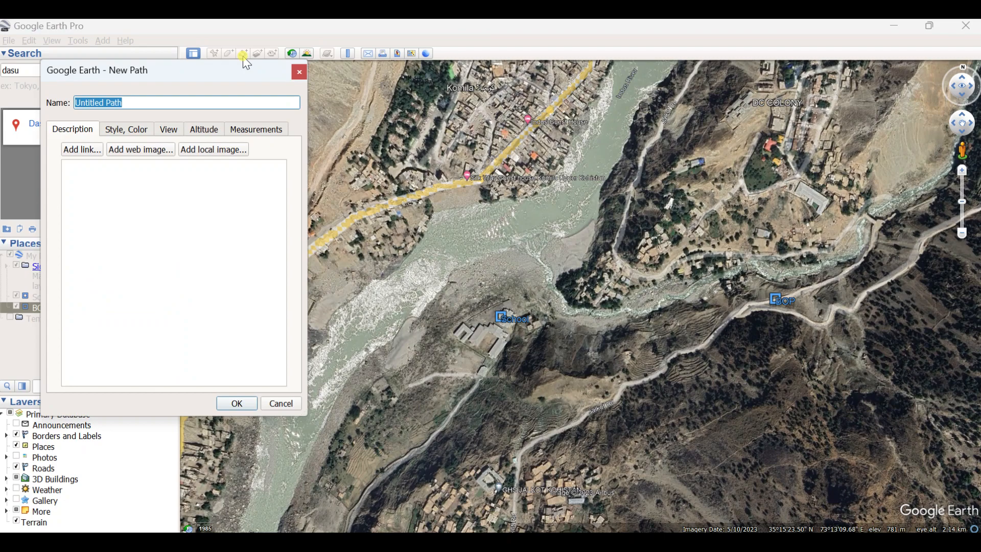
click(302, 74)
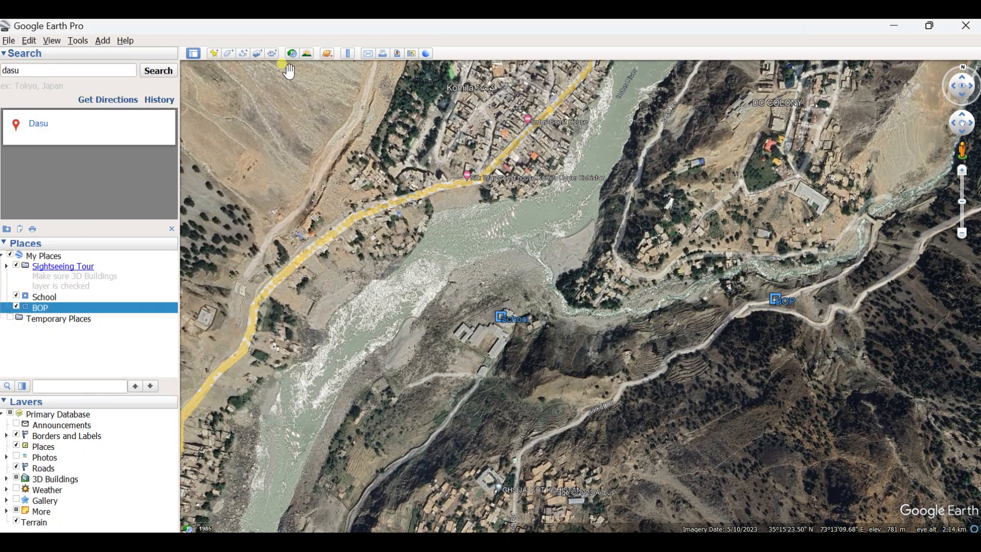
click(242, 53)
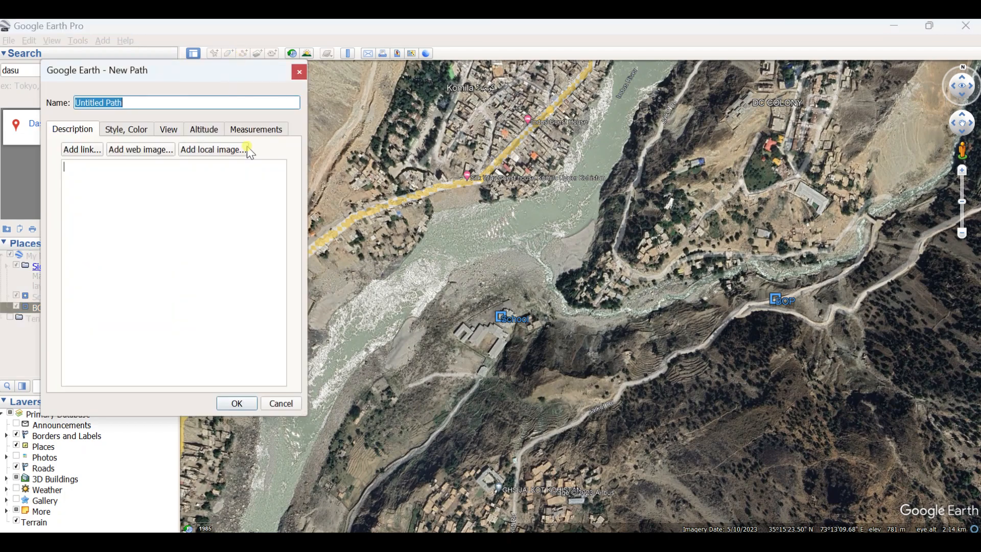
click(773, 299)
click(686, 311)
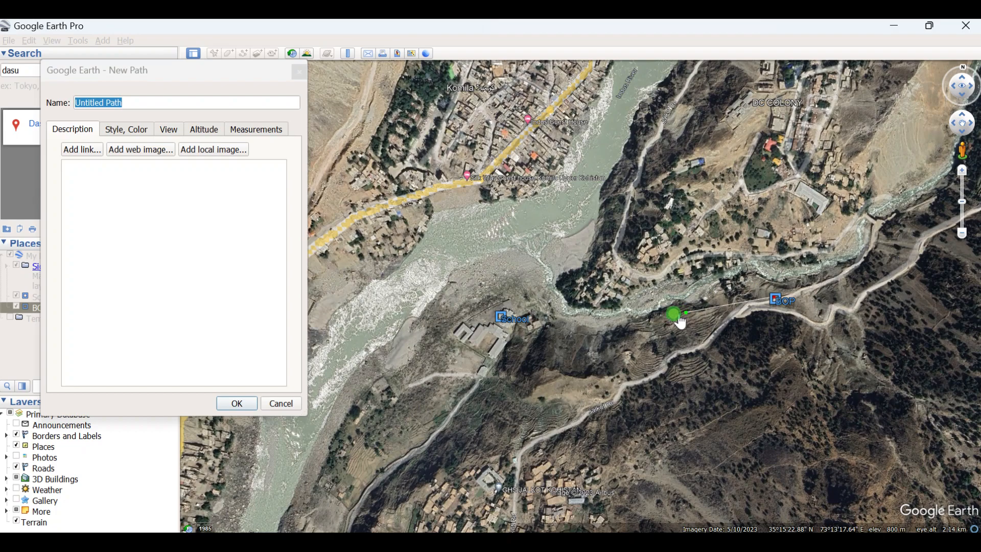
click(602, 325)
click(549, 308)
click(505, 311)
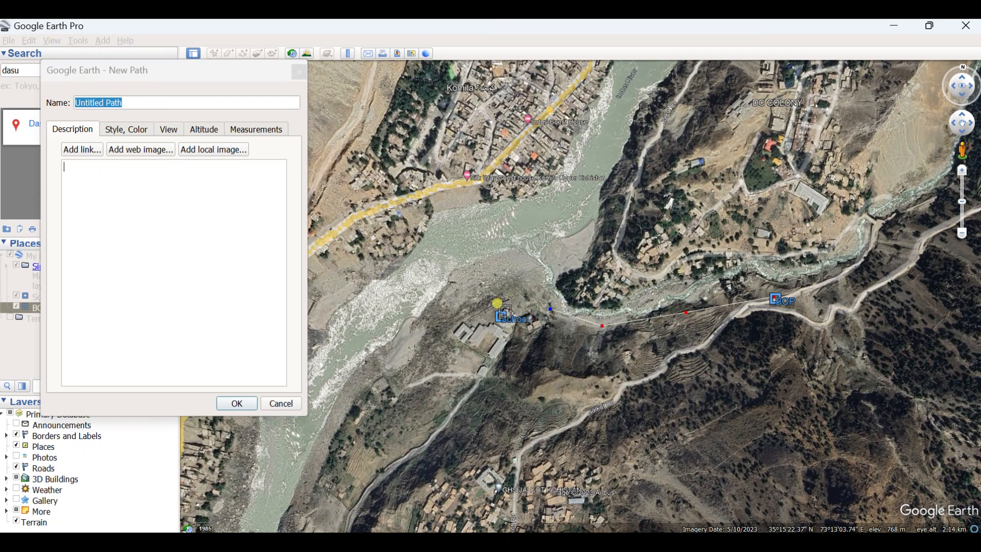
Step: Style the path with the light green line color #55ff7f and a line width of 5
click(128, 130)
click(99, 169)
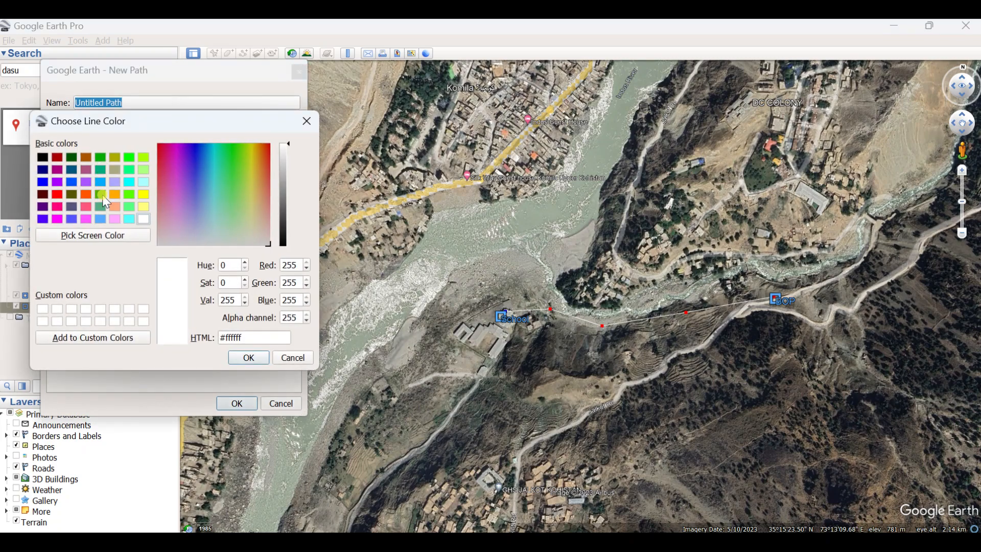
click(129, 206)
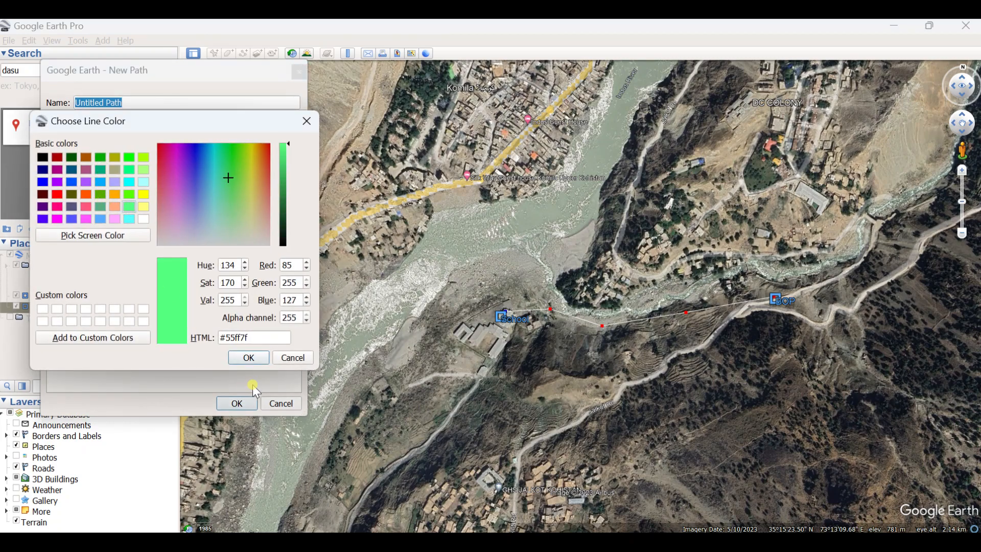
click(249, 358)
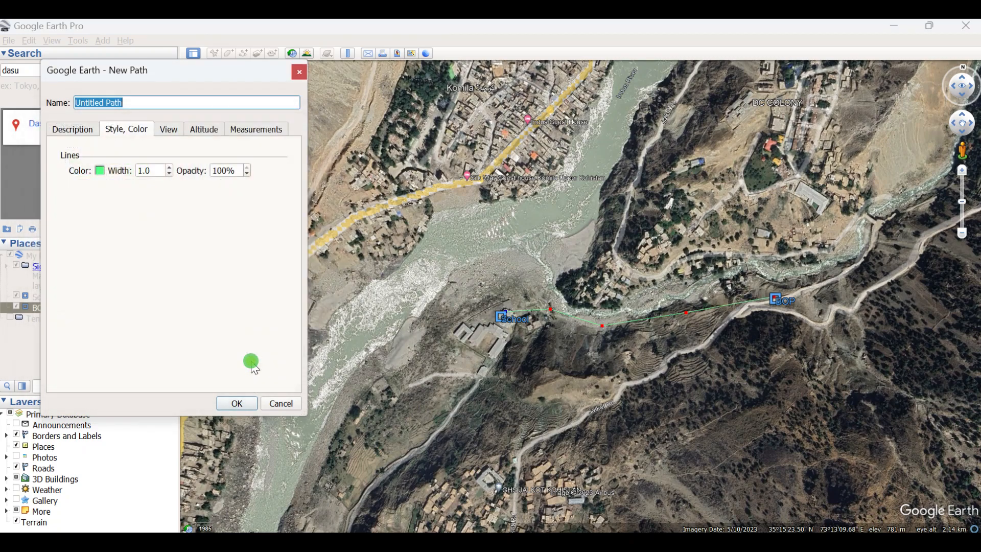
double_click(164, 170)
text(2)
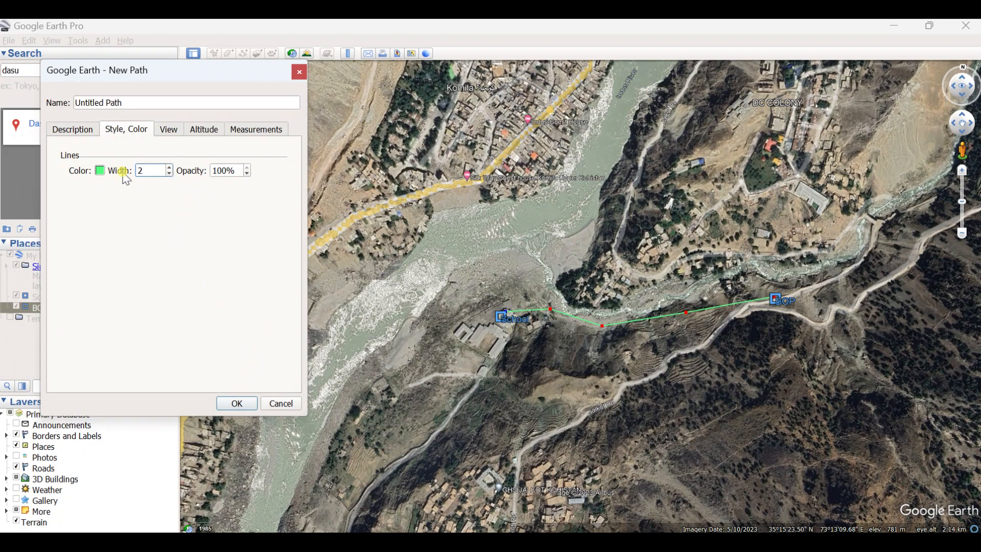
key(BackSpace)
text(5)
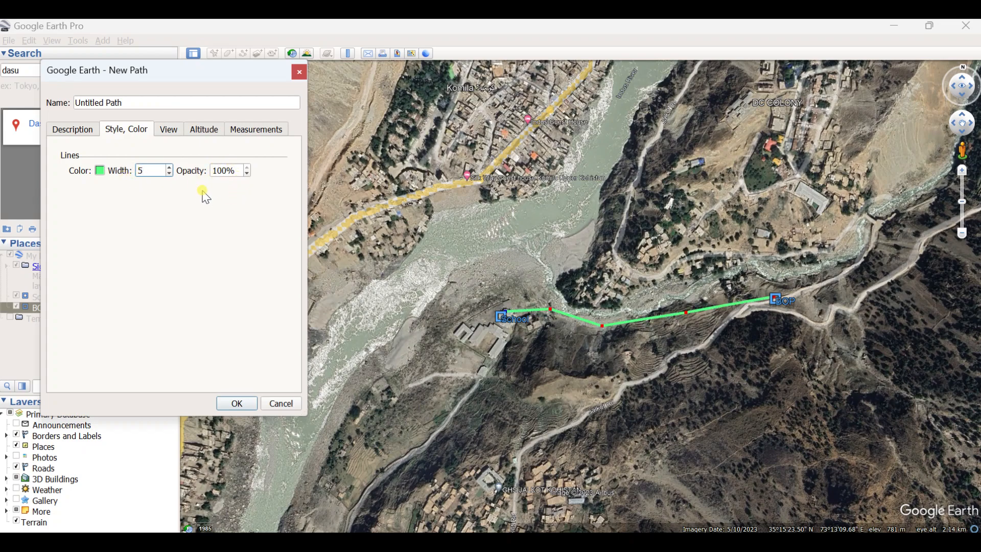
Step: Name the new path Option and save it to My Places
click(170, 131)
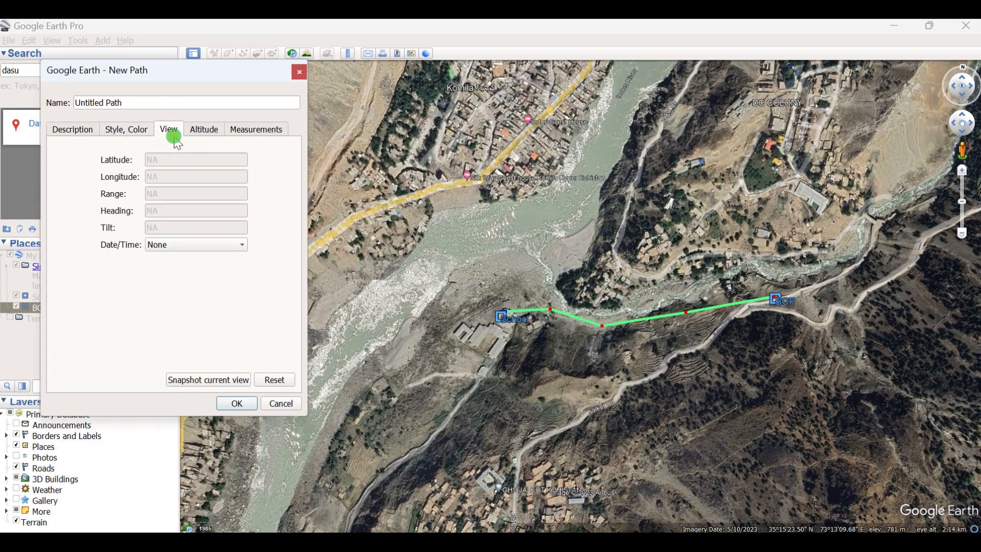
drag(128, 103, 3, 82)
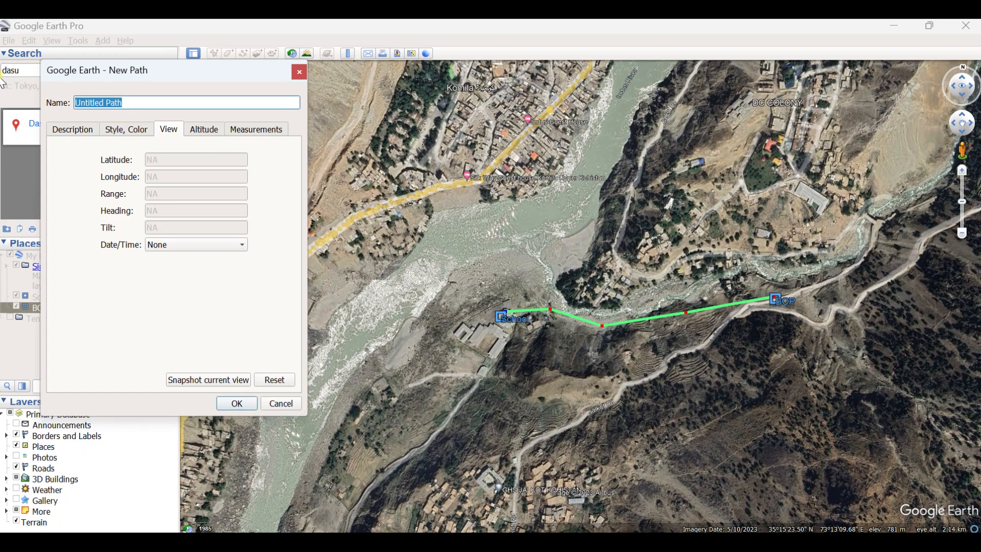
text(Option)
click(241, 403)
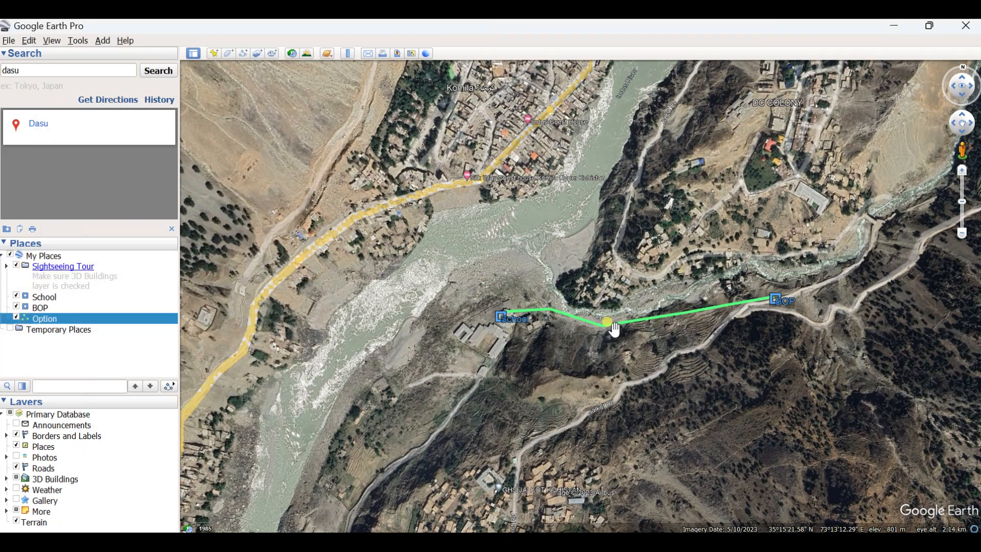
Step: Reopen the saved path's properties and change its name to Option 1
drag(614, 330, 601, 335)
drag(607, 331, 596, 327)
right_click(80, 317)
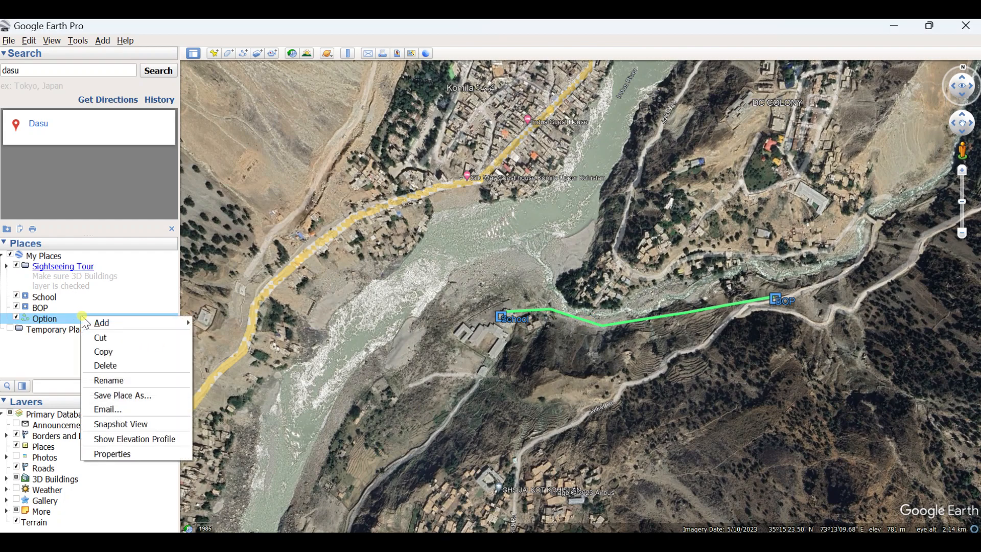
click(112, 453)
click(146, 100)
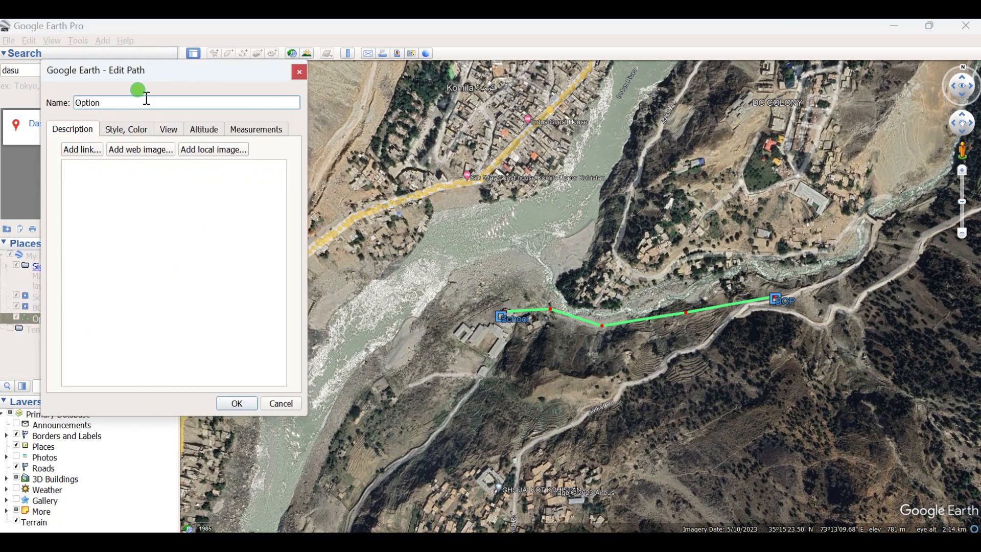
text(1)
Step: Display the path's length in meters and save the path edits
click(250, 130)
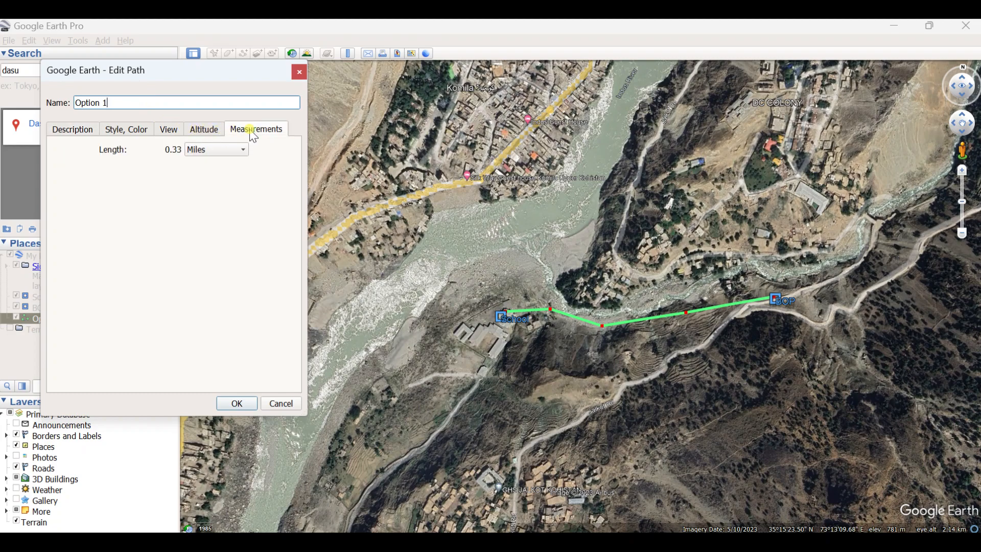
click(245, 149)
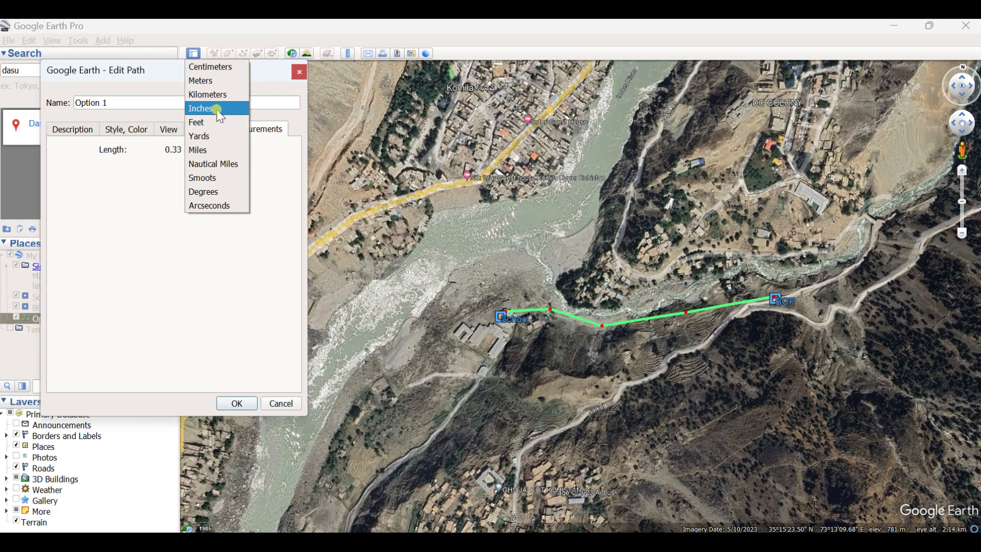
click(218, 81)
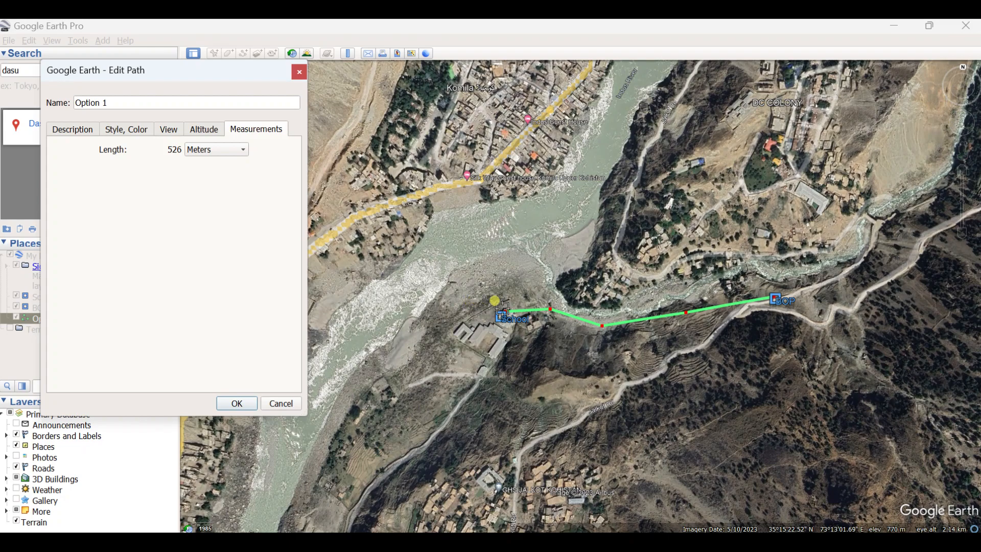
click(236, 403)
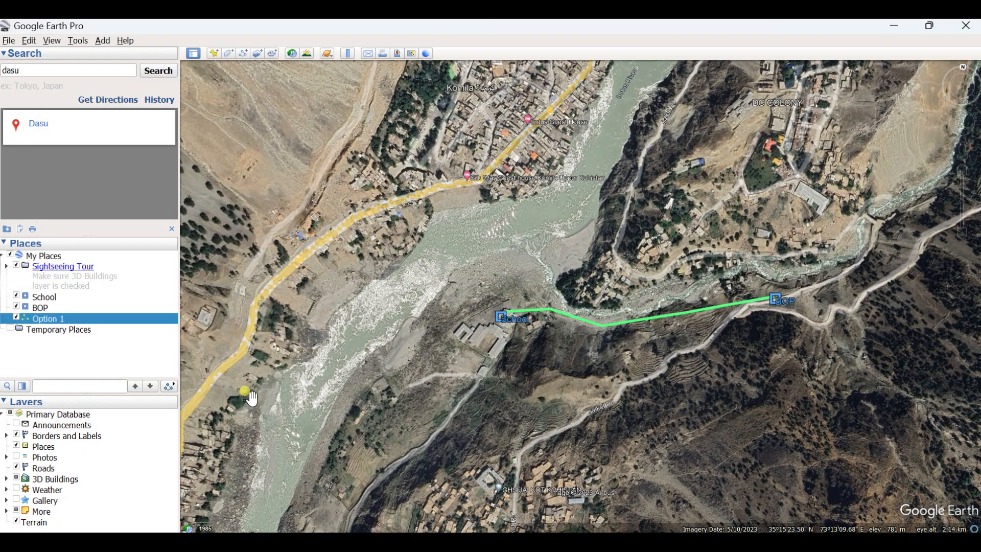
Step: Shift the middle vertex of the Option 1 path slightly toward the river, check the path's length, and save the edit
right_click(93, 320)
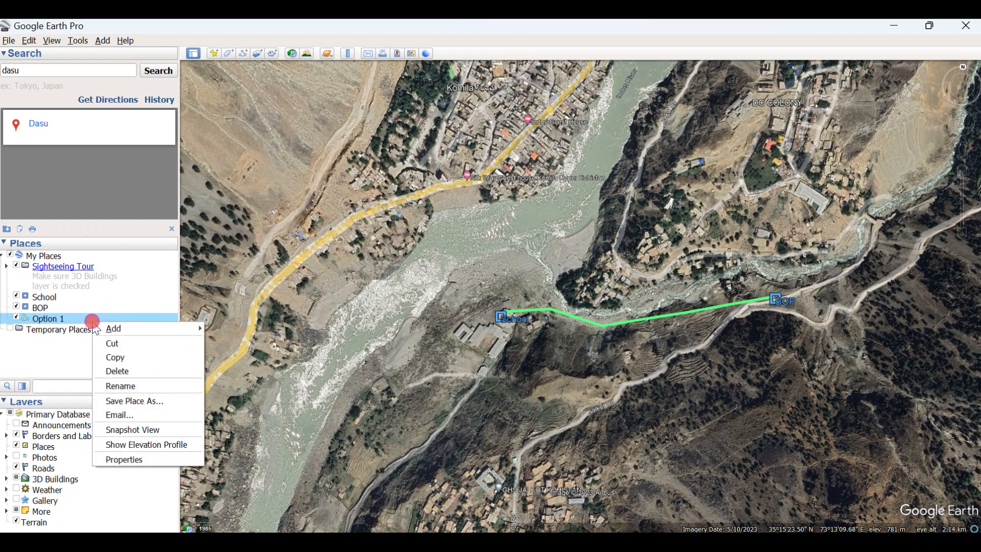
click(128, 460)
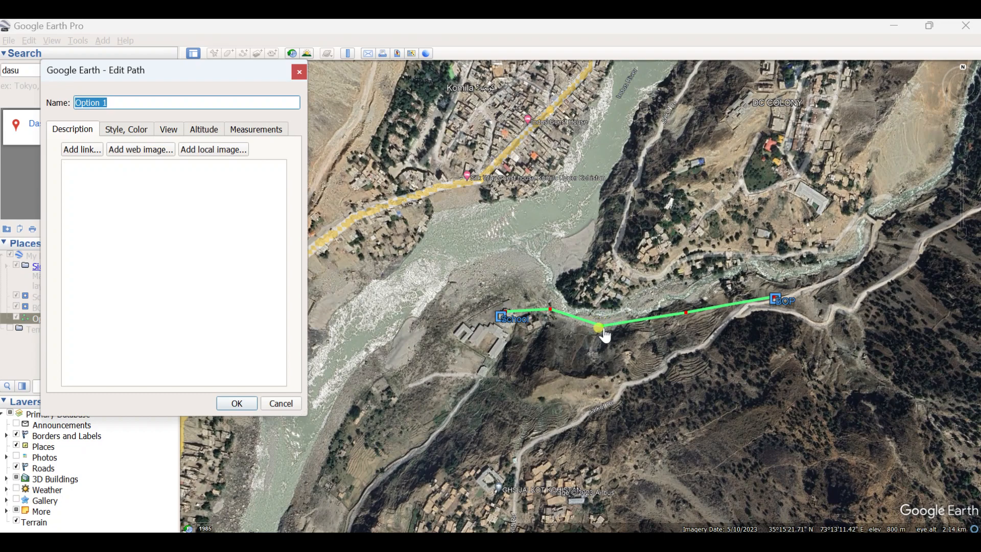
mouse_move(602, 327)
mouse_down()
mouse_move(602, 319)
mouse_move(601, 342)
mouse_move(604, 324)
mouse_up()
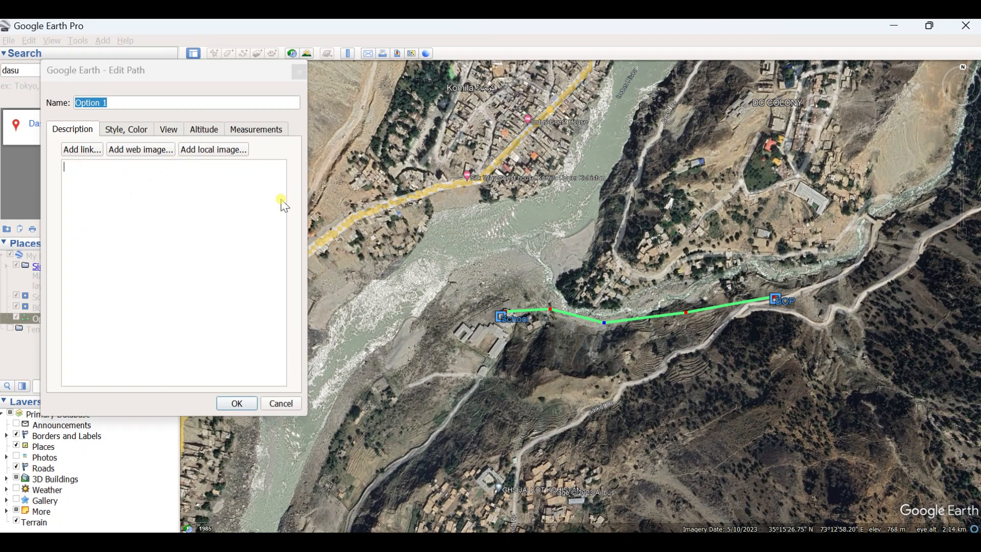
click(260, 136)
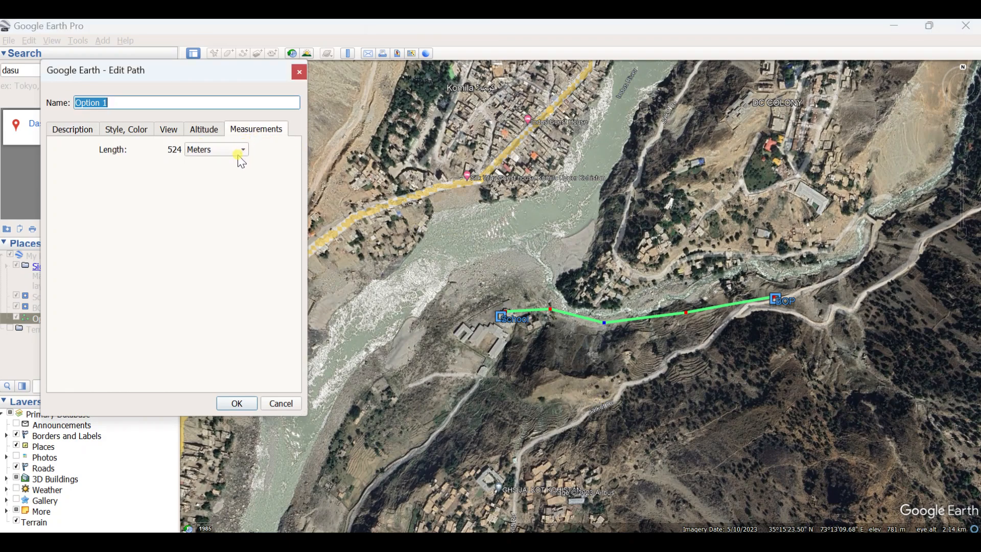
click(143, 130)
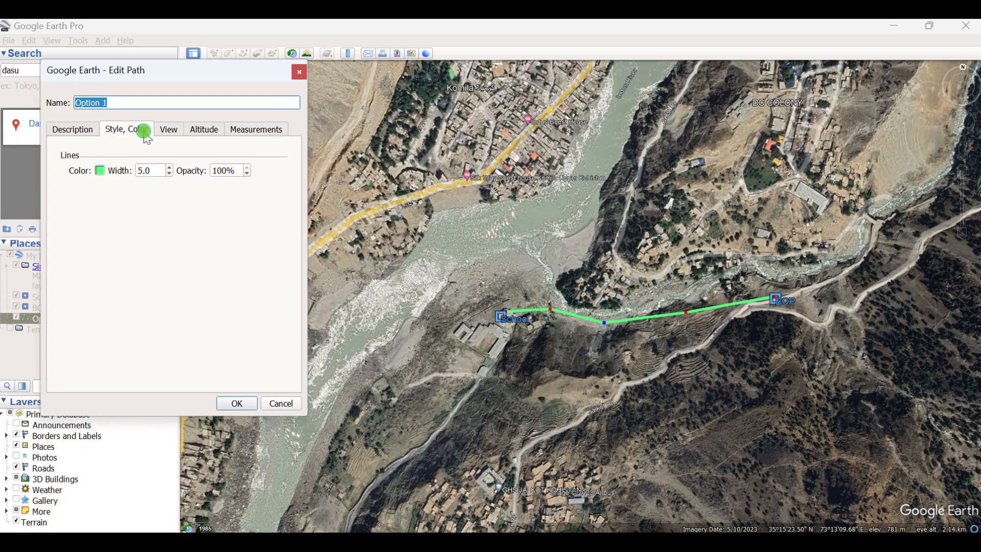
click(83, 132)
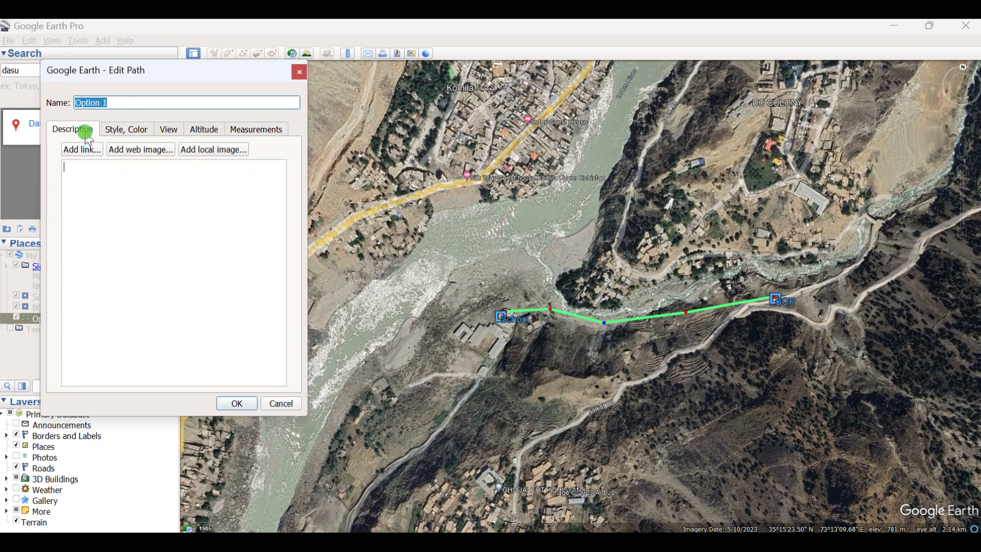
click(231, 403)
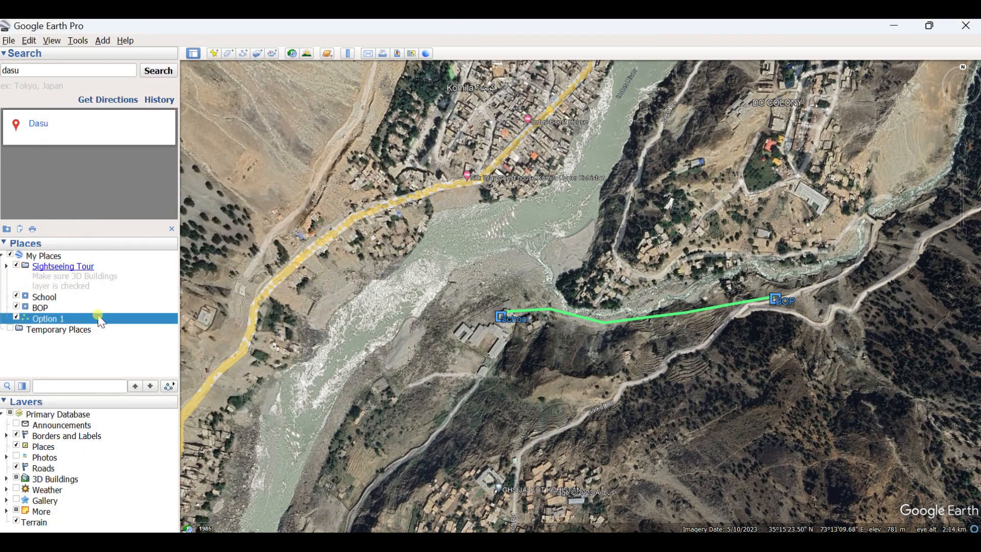
Step: Show the elevation profile of the Option 1 path and enlarge the graph area for closer reading
right_click(98, 318)
click(78, 319)
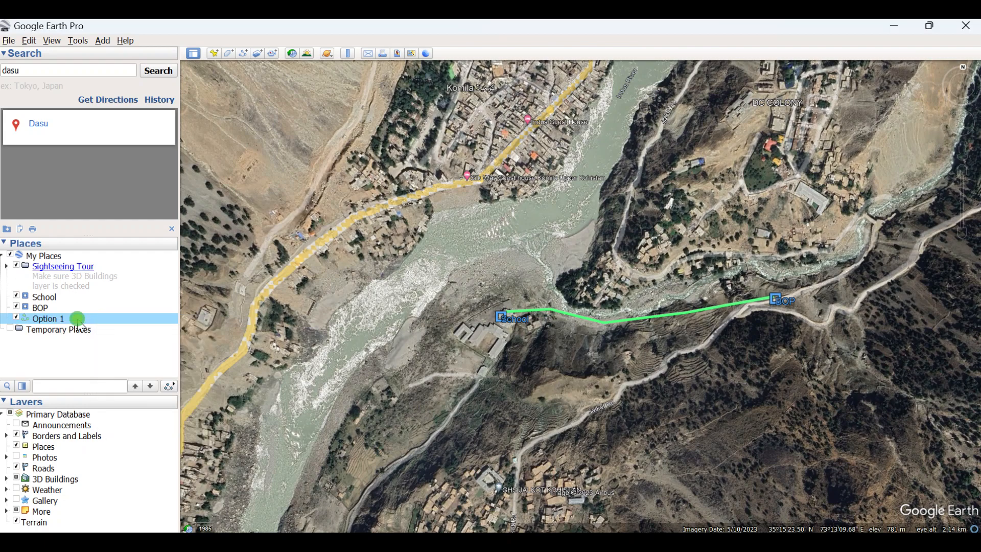
right_click(78, 320)
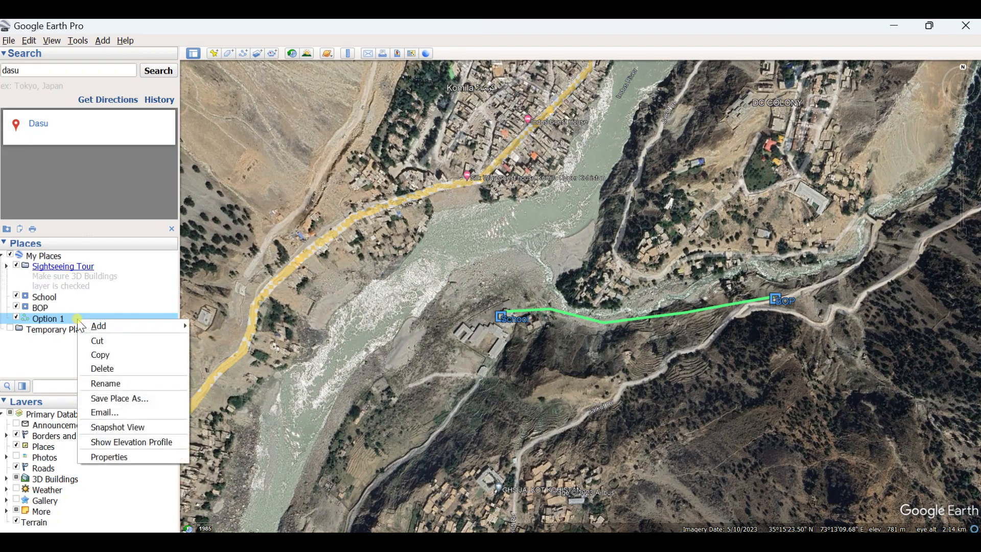
click(113, 442)
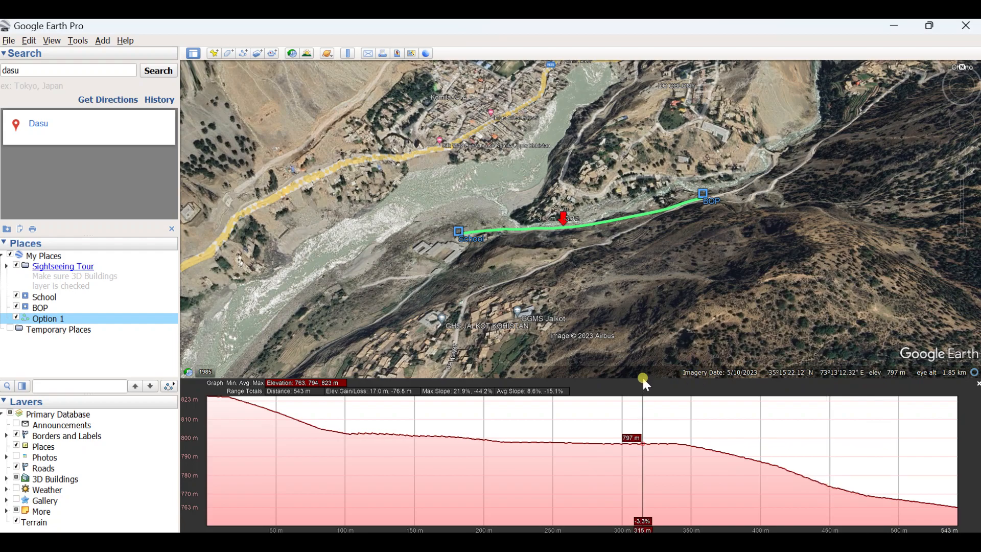
mouse_move(643, 377)
mouse_down()
mouse_move(650, 254)
mouse_move(542, 255)
mouse_up()
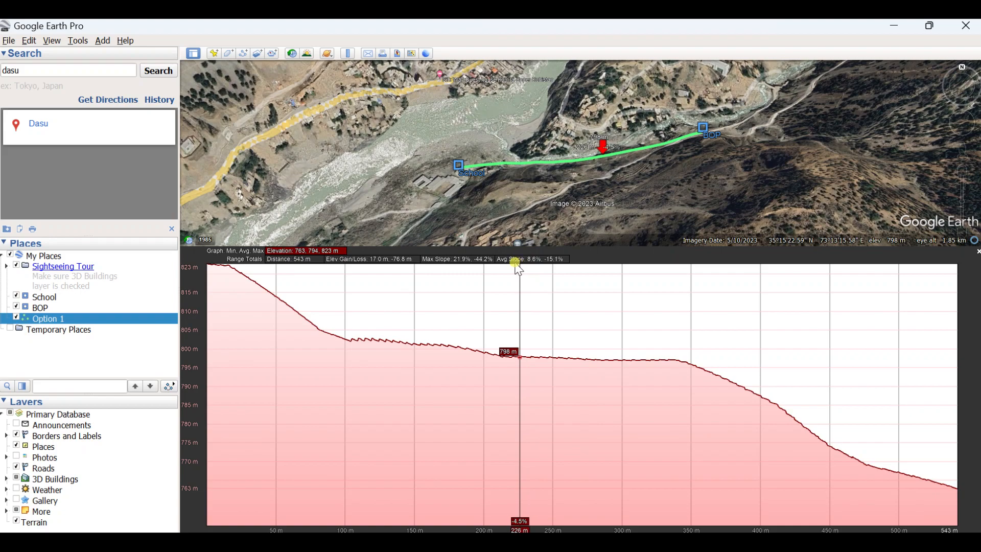